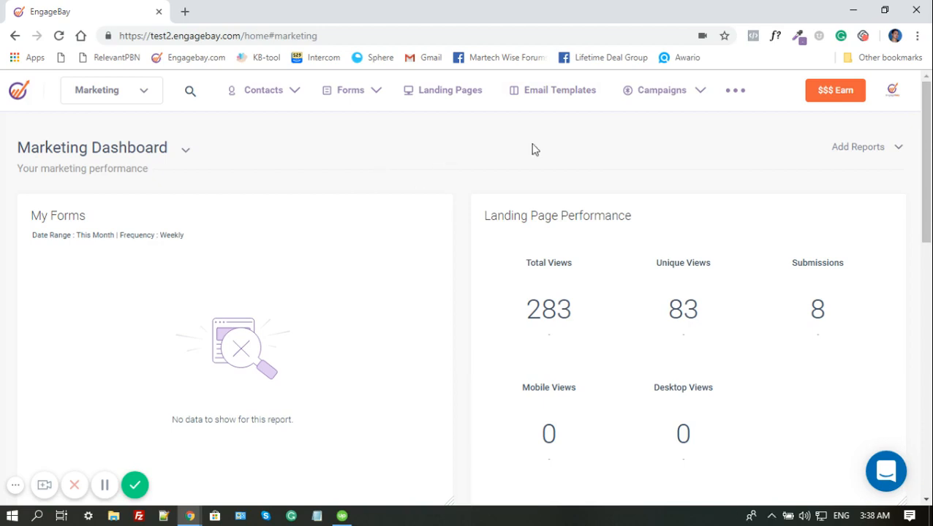
View the list of existing automations and the list of inline forms
mouse_move(665, 95)
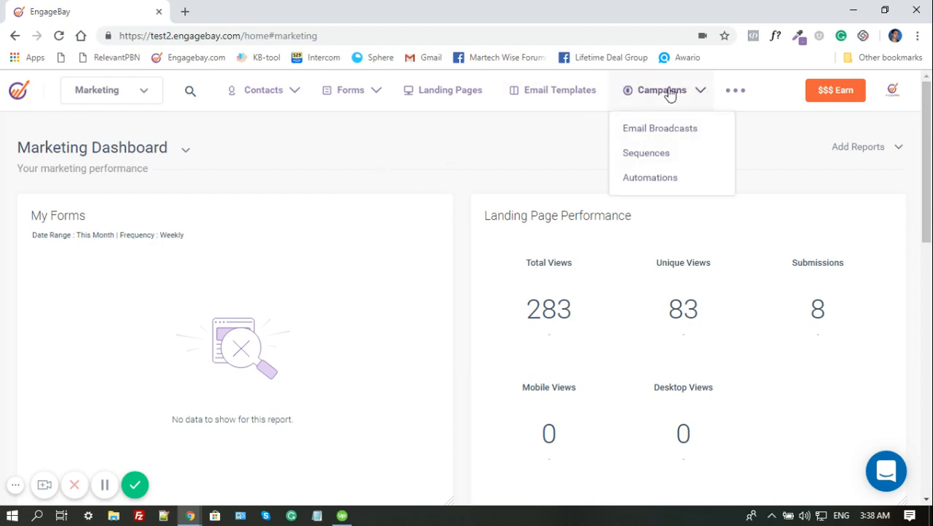
left_click(657, 183)
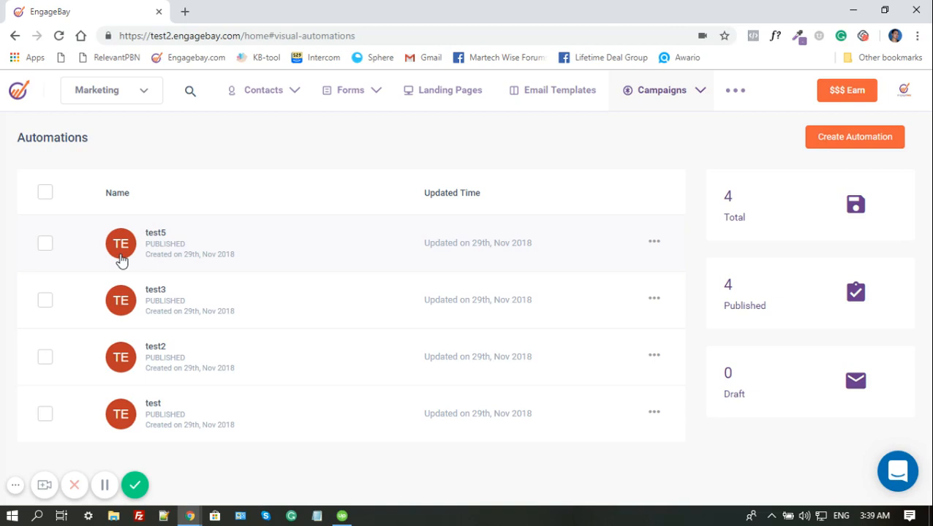
mouse_move(349, 96)
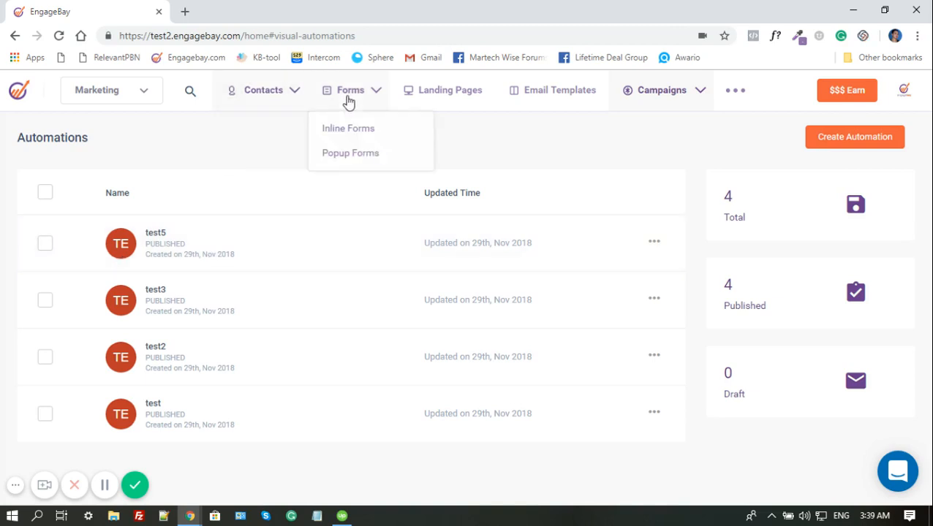
left_click(354, 132)
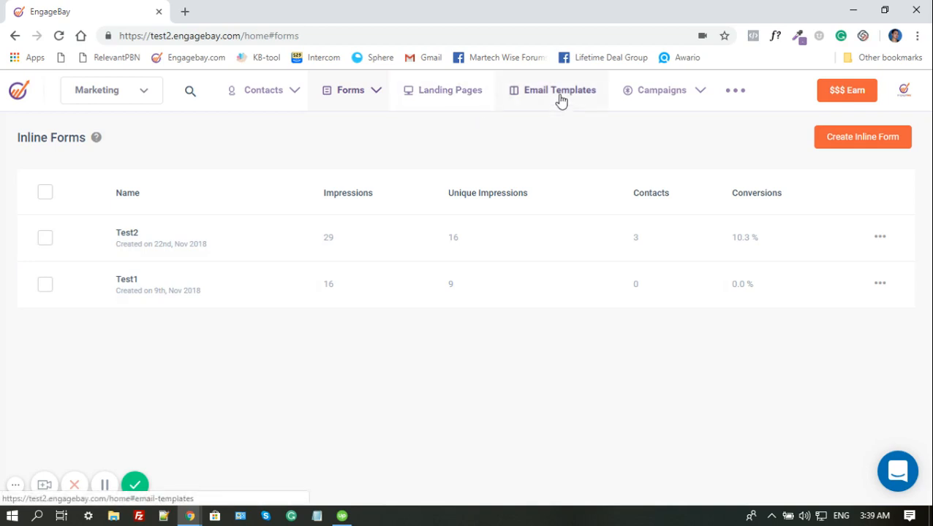
Open the Engagement Email sequence, extend its email content to "Engagement email success", and save the sequence
mouse_move(676, 91)
left_click(673, 162)
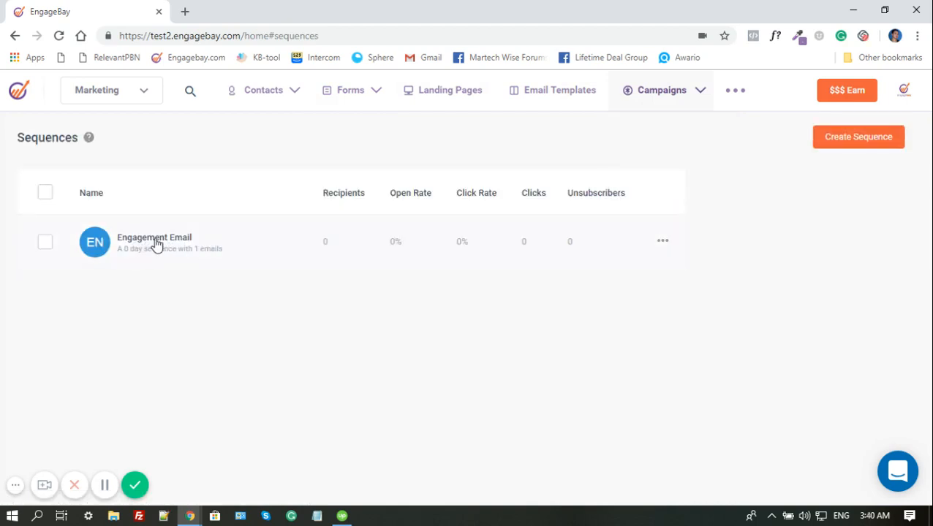
left_click(156, 243)
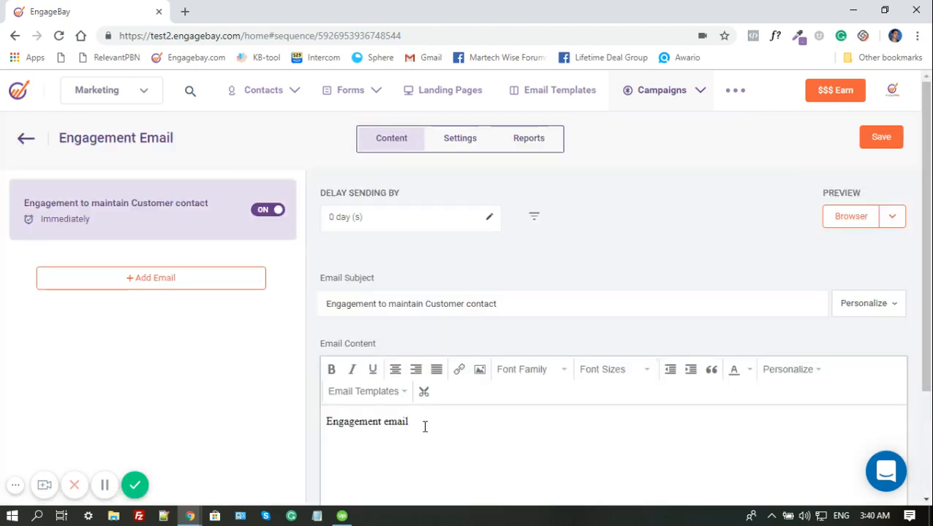
scroll(483, 376, "down", 1)
scroll(483, 376, "down", 1)
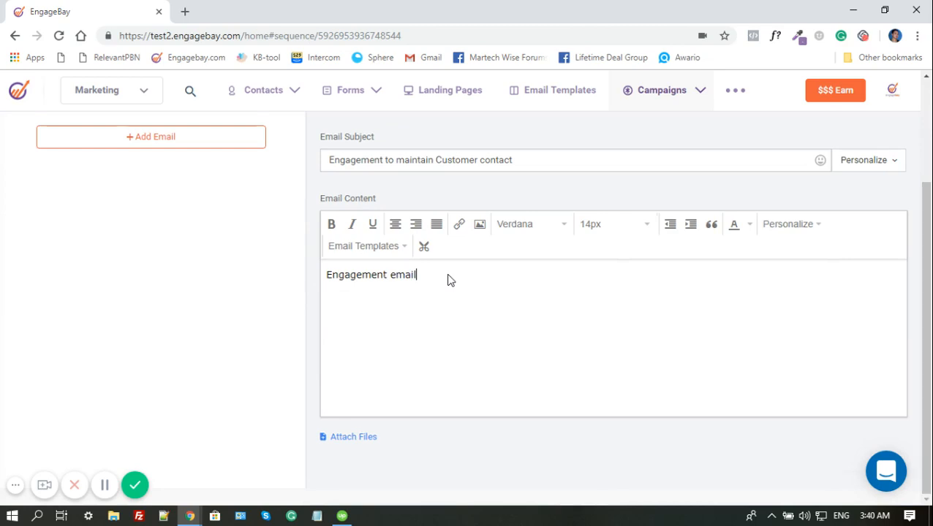
type("suc")
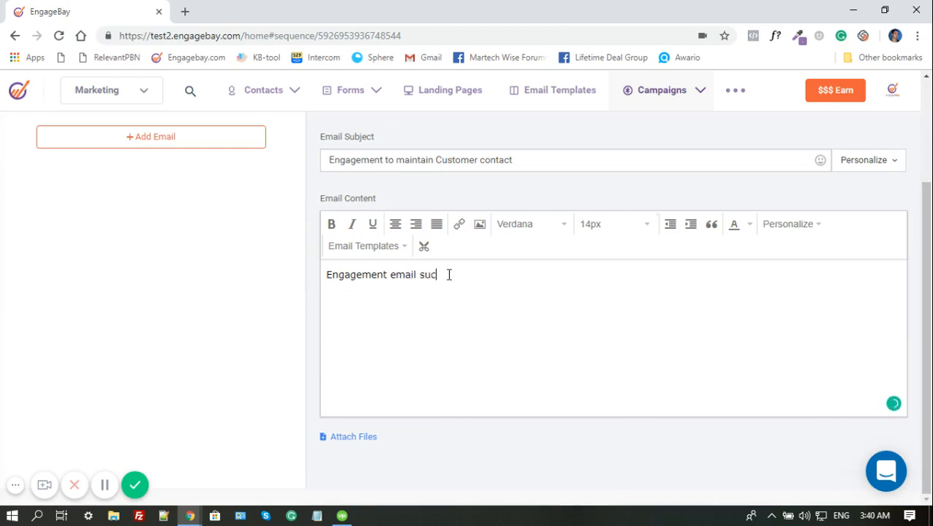
type("cess")
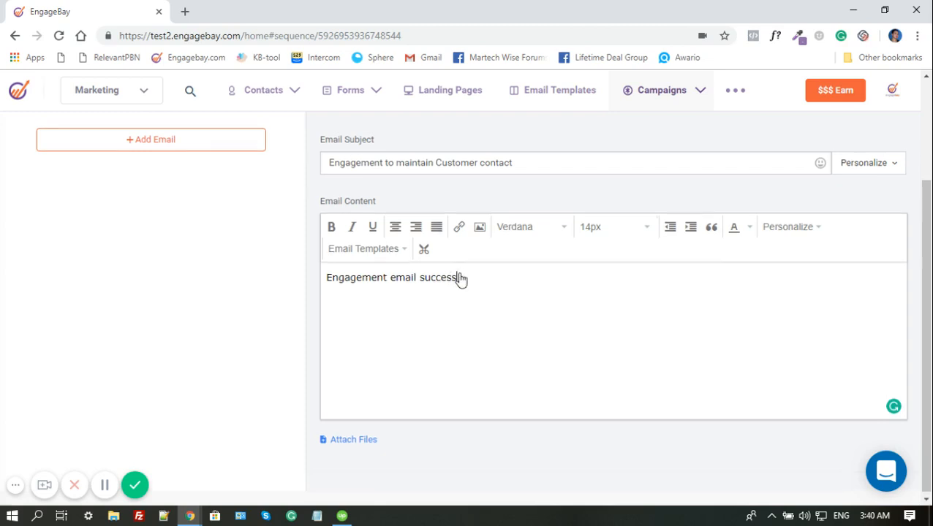
scroll(459, 278, "up", 1)
scroll(458, 277, "up", 2)
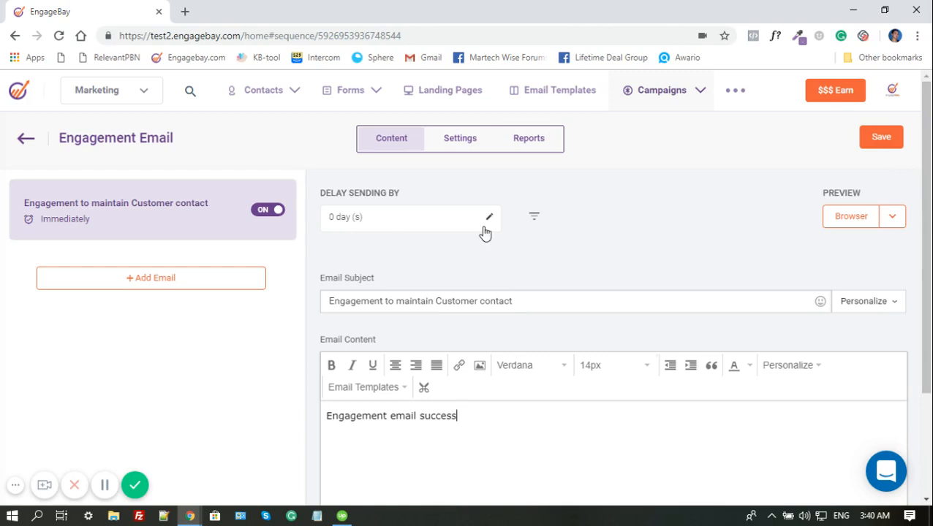
left_click(891, 144)
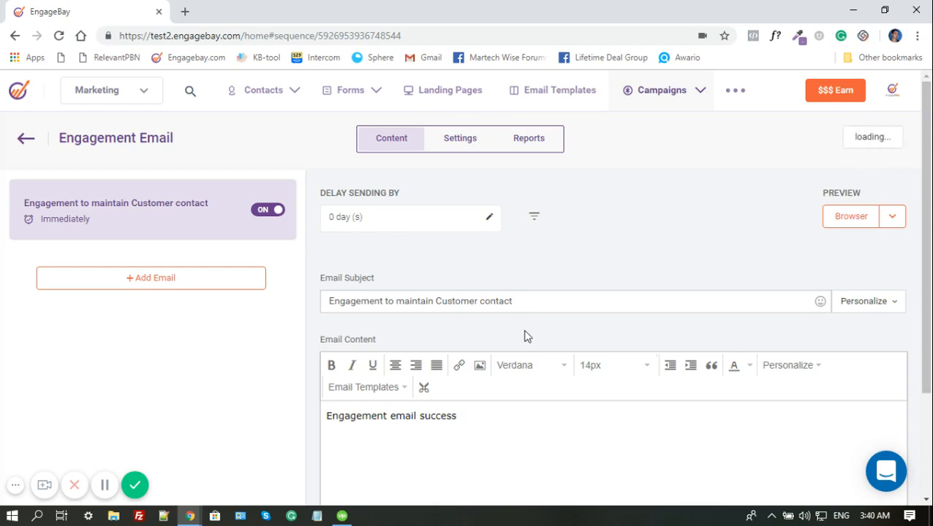
Create a new campaign automation named test6
left_click(702, 97)
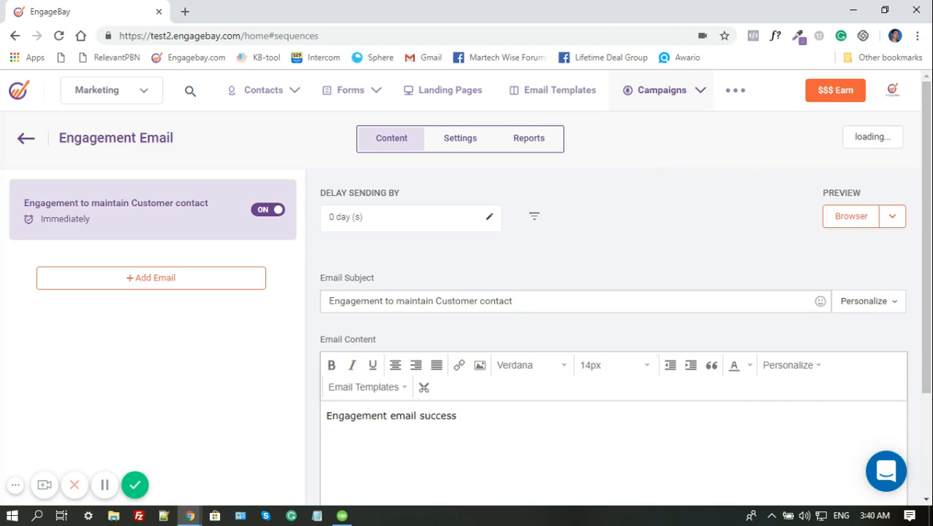
mouse_move(660, 184)
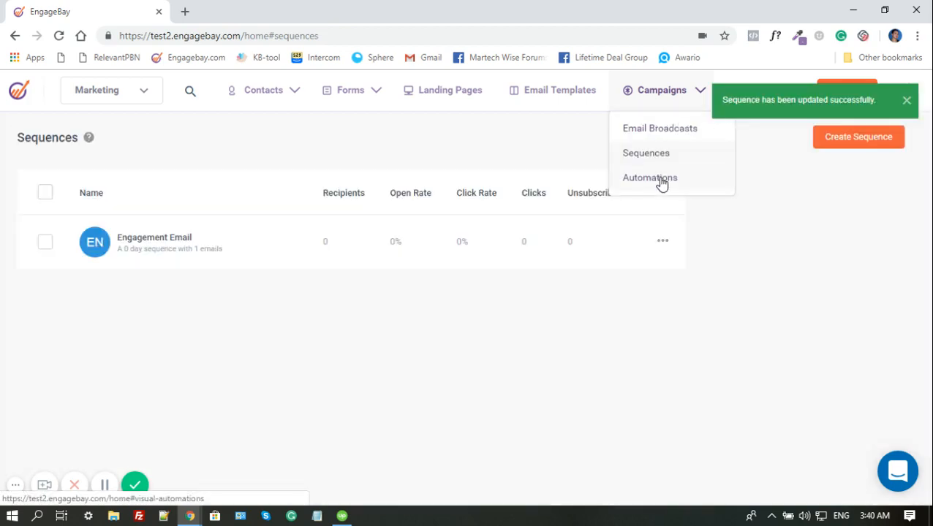
left_click(661, 181)
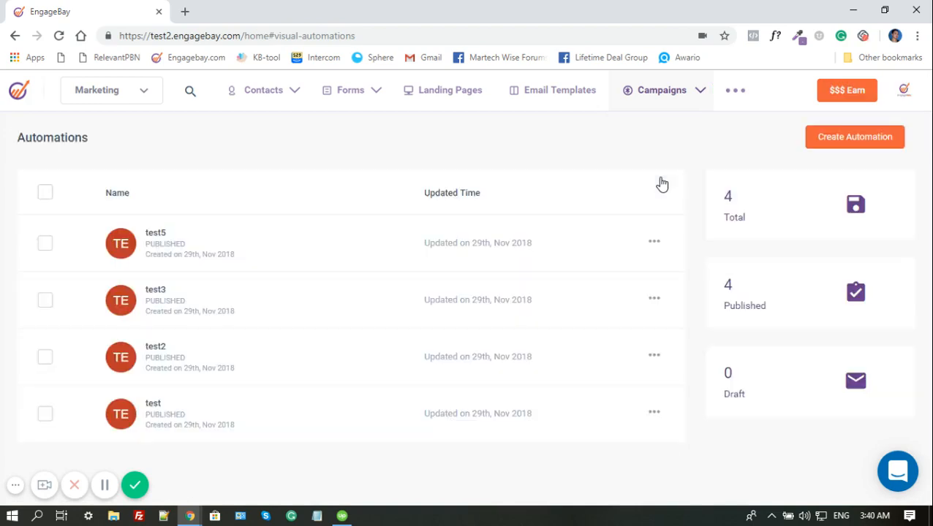
left_click(846, 140)
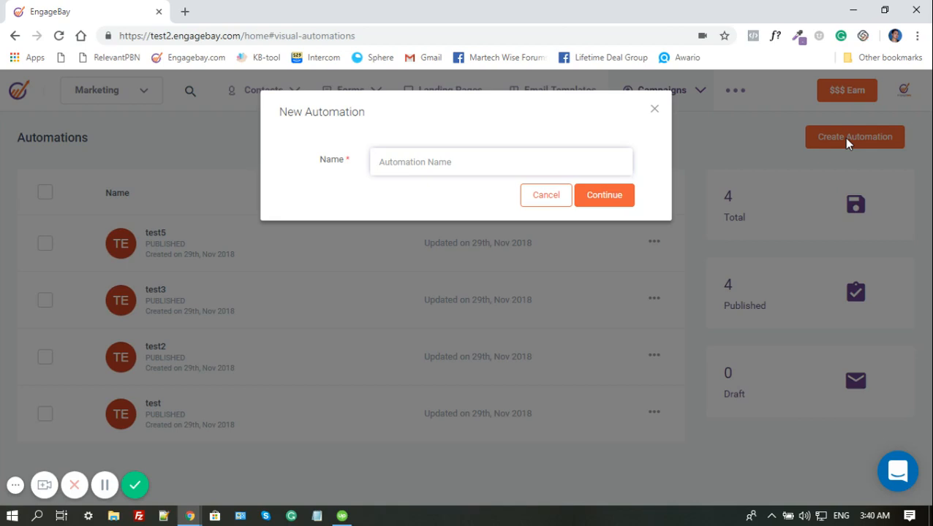
type("tst")
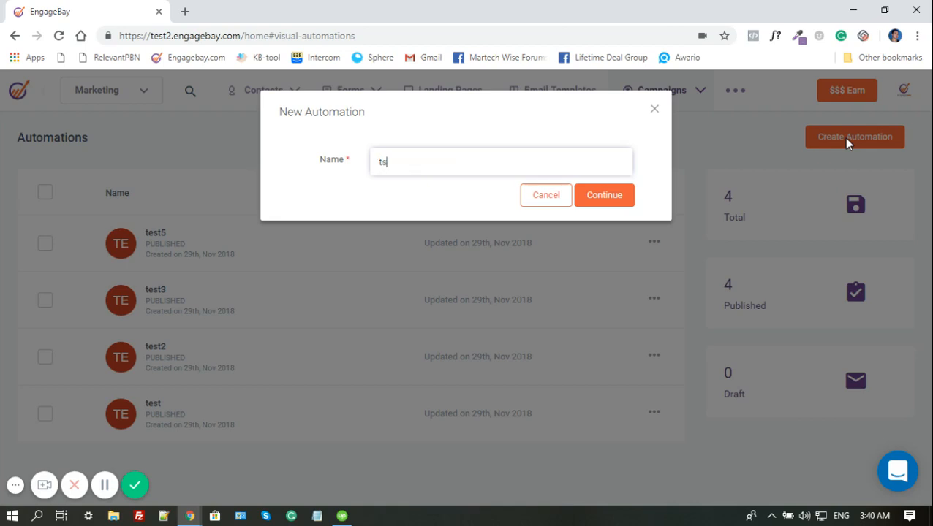
key("BackSpace")
key("BackSpace")
type("est6")
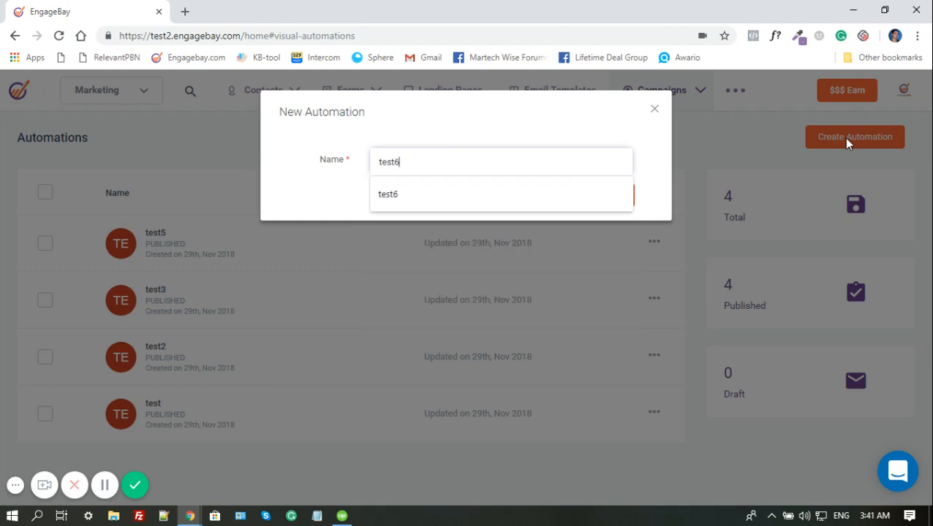
left_click(296, 197)
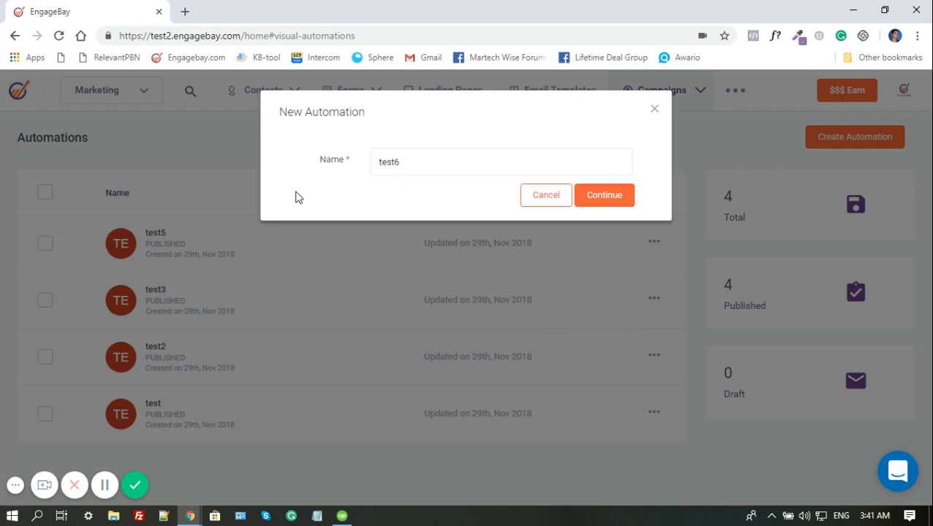
left_click(622, 204)
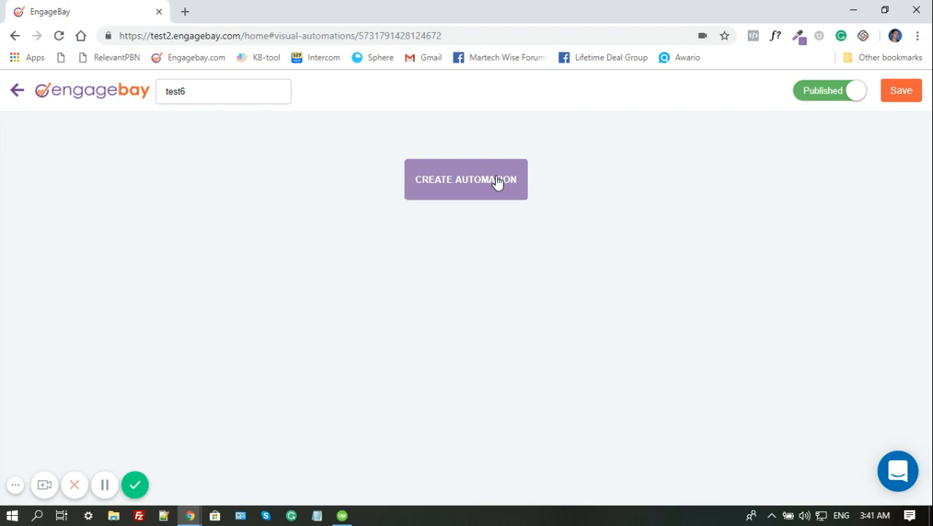
Add a "Joins a form" trigger event for the form Test2 to start the automation
left_click(496, 182)
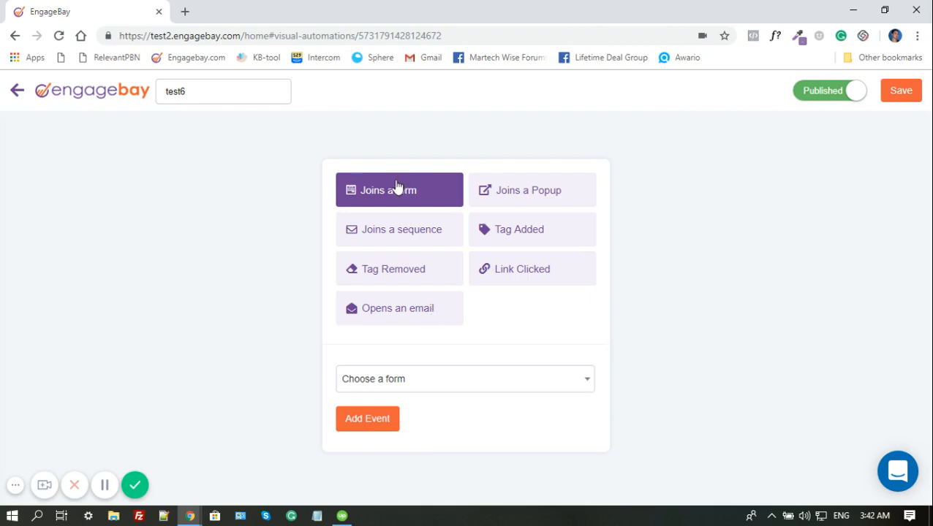
left_click(494, 383)
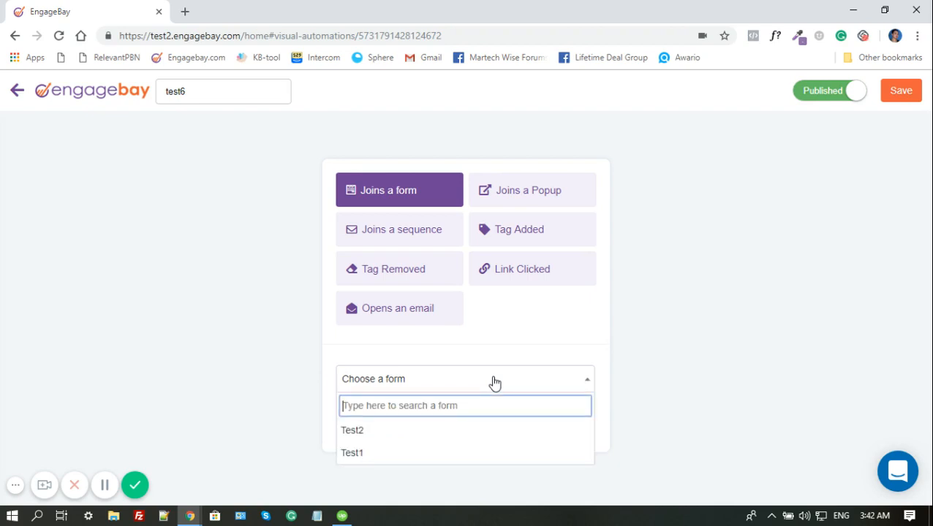
left_click(432, 436)
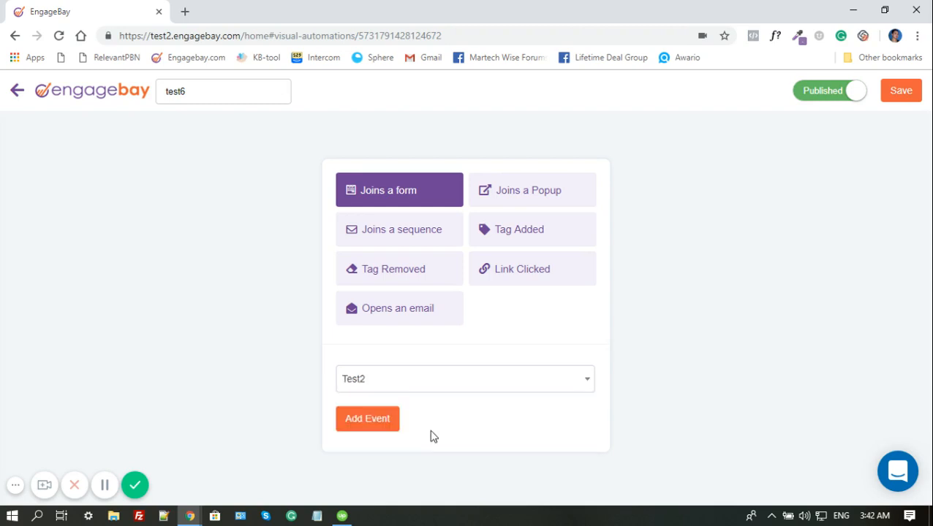
left_click(368, 420)
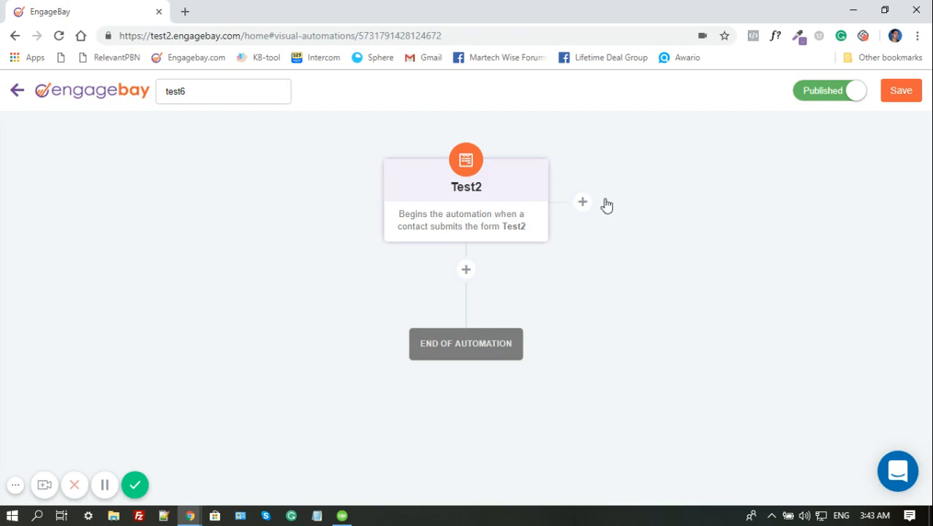
Add an "Add to Sequence" action with the Engagement Email sequence below the Test2 trigger and save the automation
left_click(466, 271)
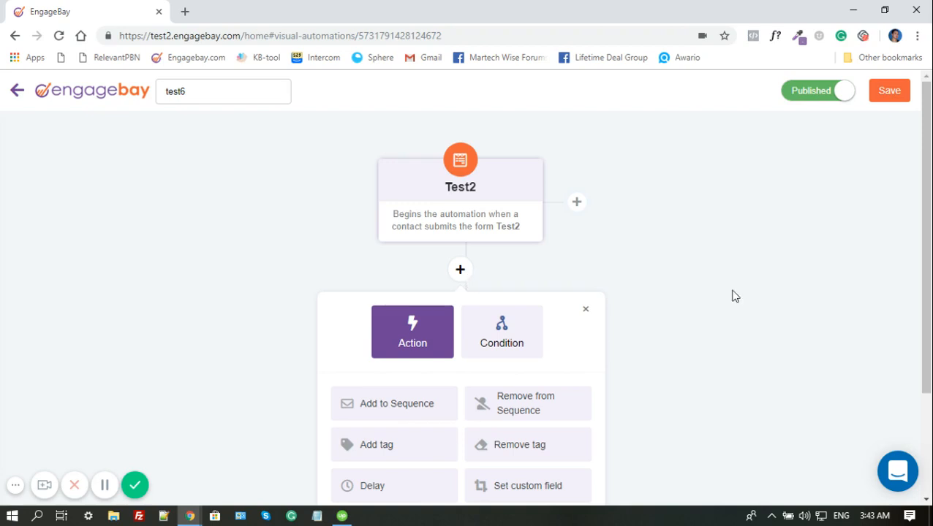
scroll(735, 296, "down", 1)
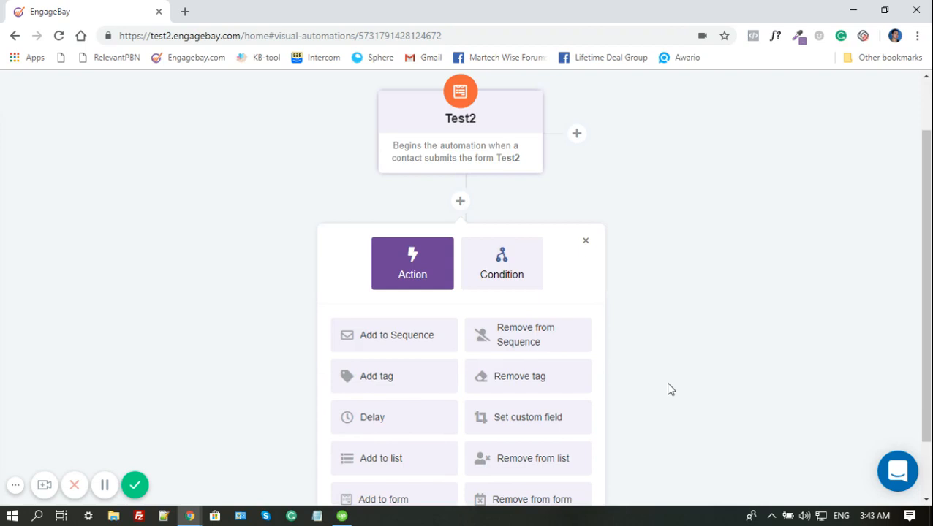
scroll(671, 389, "down", 1)
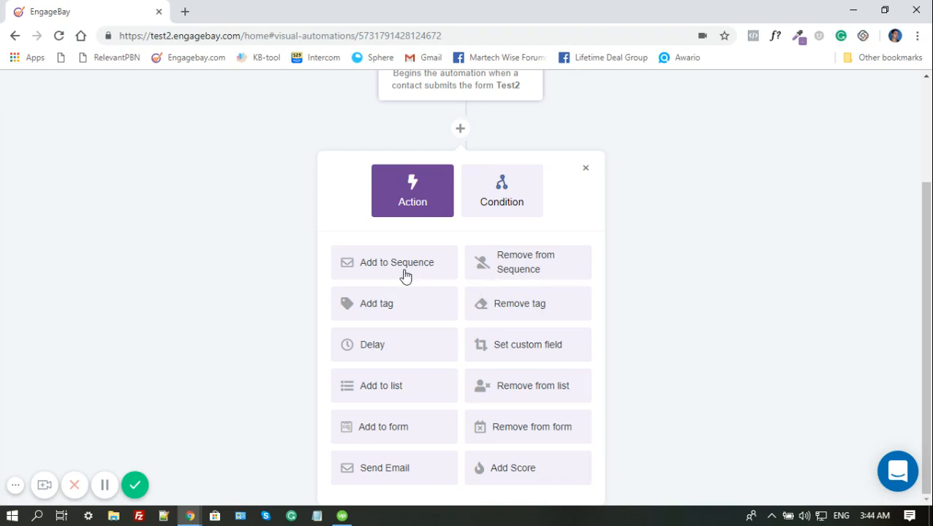
left_click(406, 277)
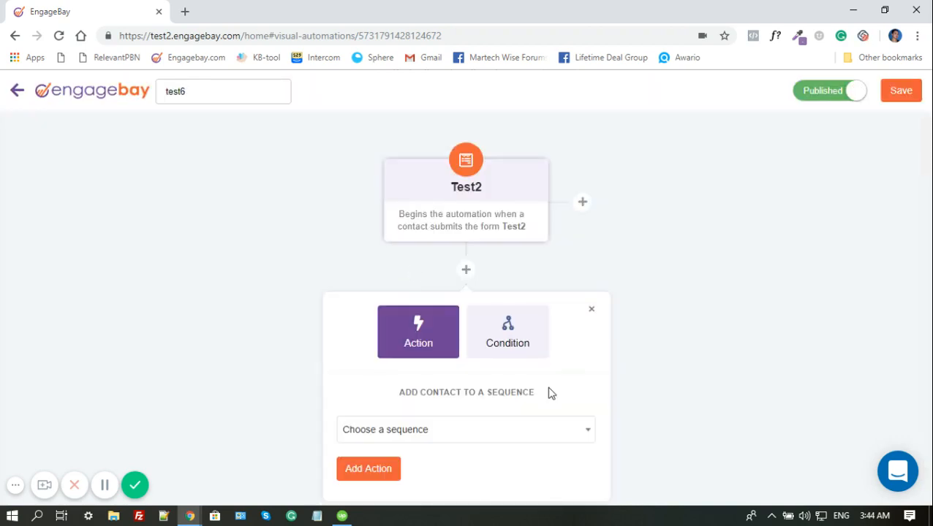
left_click(570, 436)
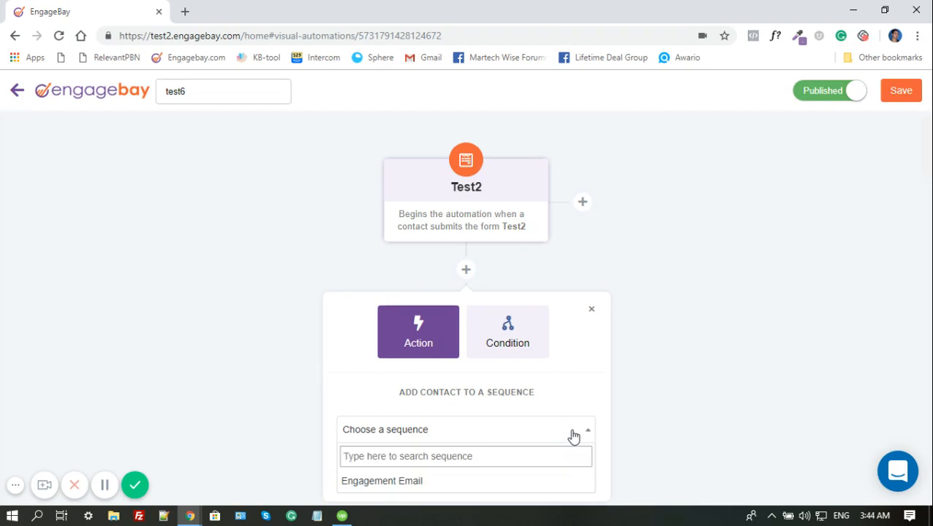
left_click(425, 483)
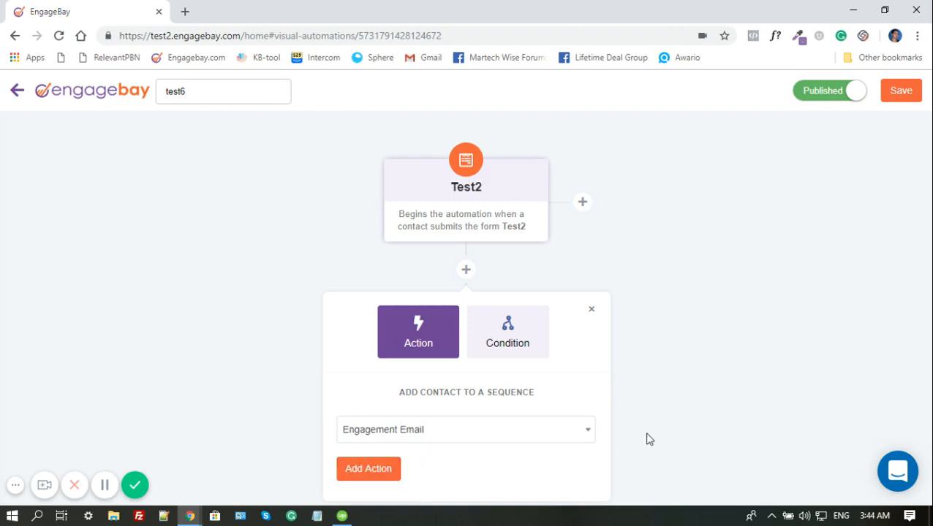
left_click(374, 472)
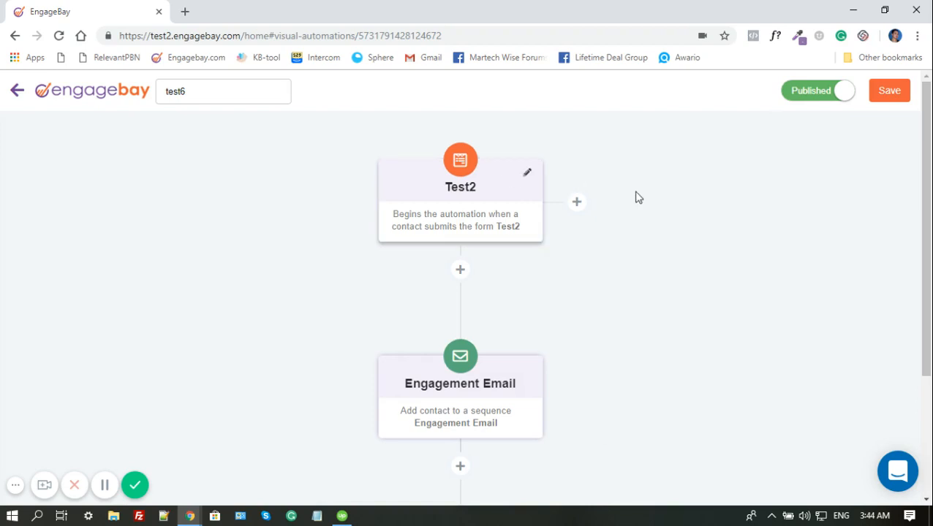
left_click(891, 92)
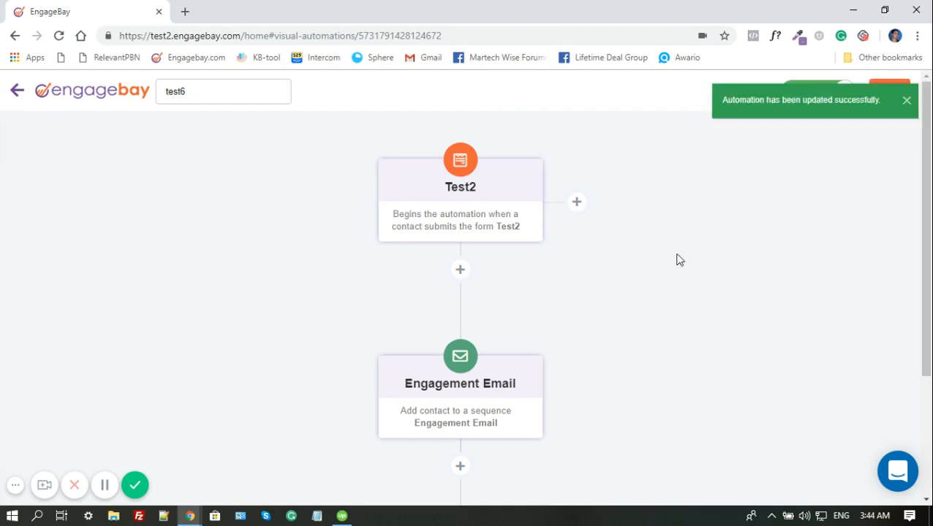
Return to the automations list and delete the old automations test5, test3, test2 and test, keeping test6
left_click(17, 93)
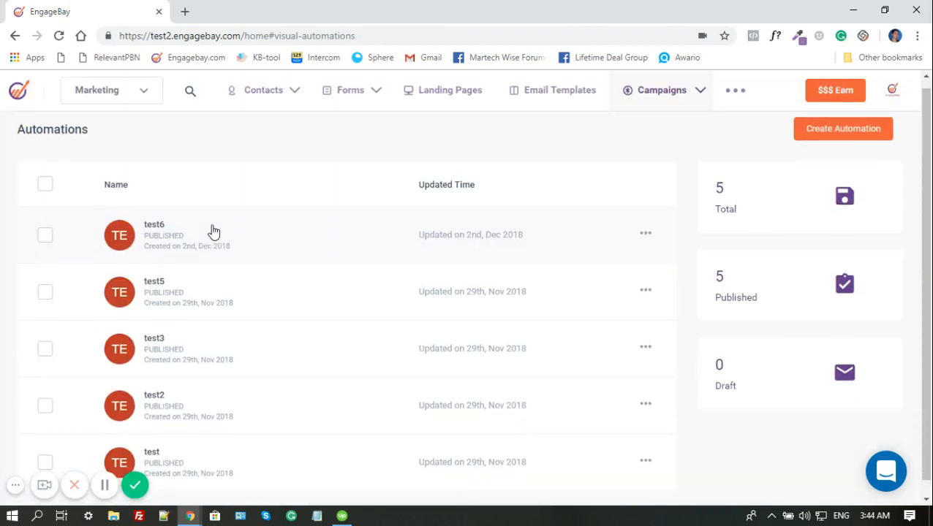
scroll(212, 233, "down", 1)
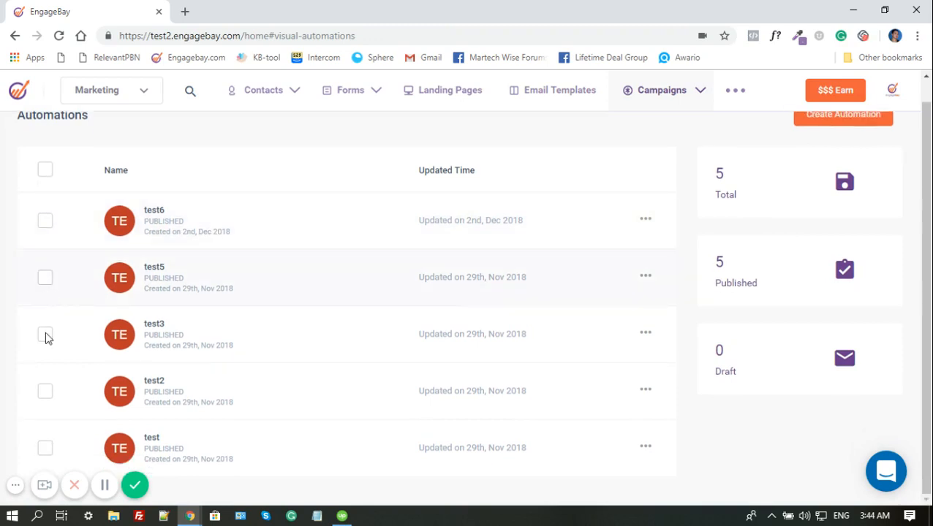
left_click(44, 277)
left_click(45, 335)
left_click(45, 392)
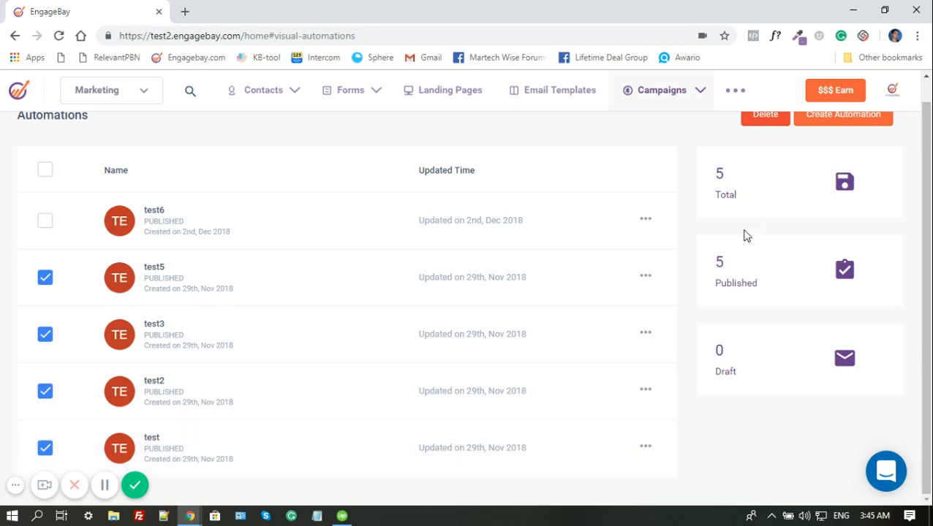
scroll(760, 227, "up", 1)
left_click(768, 138)
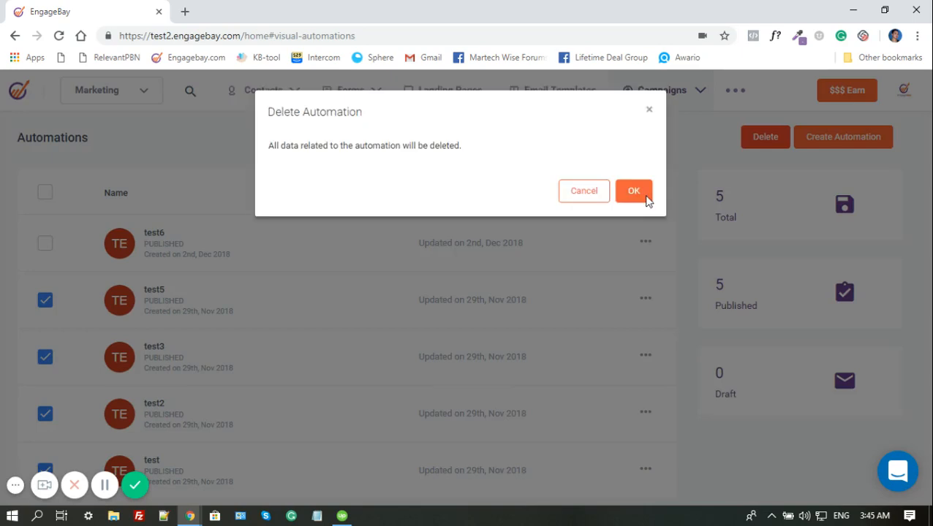
left_click(641, 193)
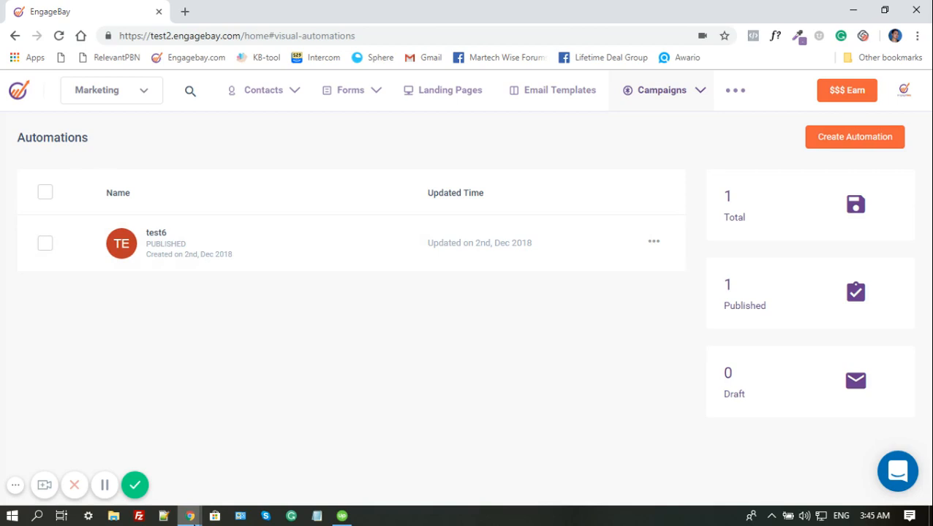
Switch to the browser window with the landing page and enter "tester" as the name in its subscription form
left_click(191, 517)
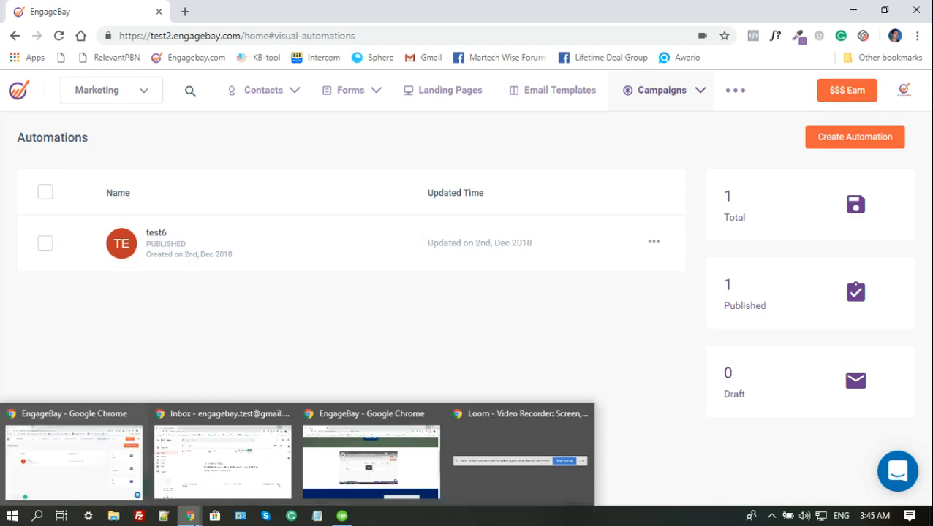
left_click(348, 473)
scroll(814, 370, "down", 5)
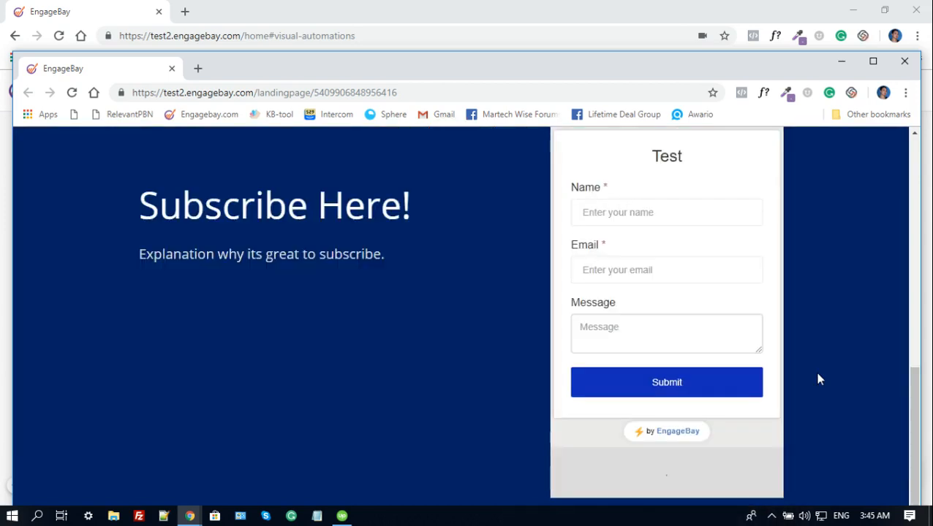
scroll(633, 252, "up", 1)
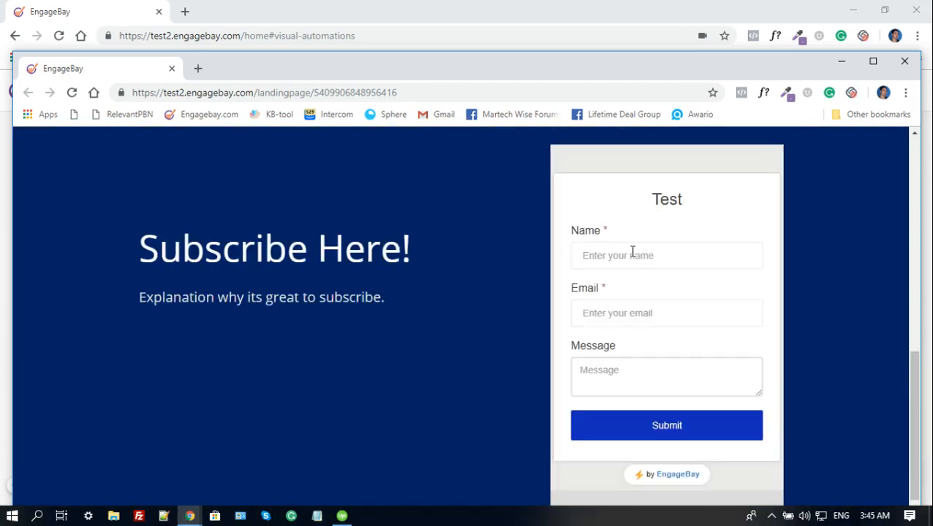
left_click(632, 251)
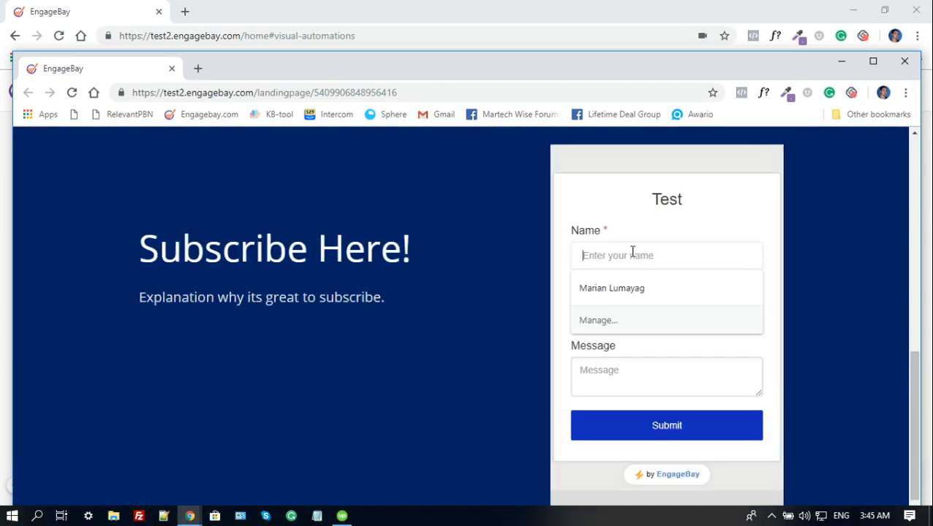
left_click(423, 322)
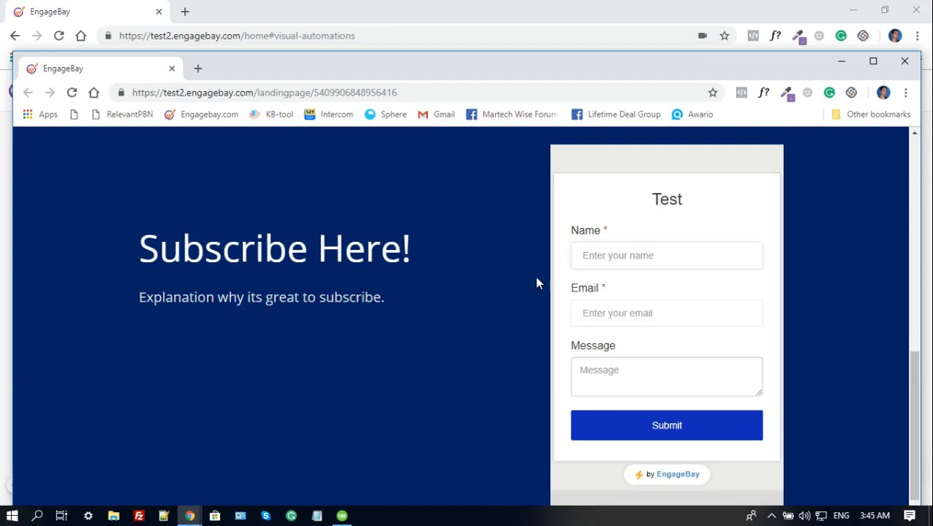
left_click(603, 252)
type("tester")
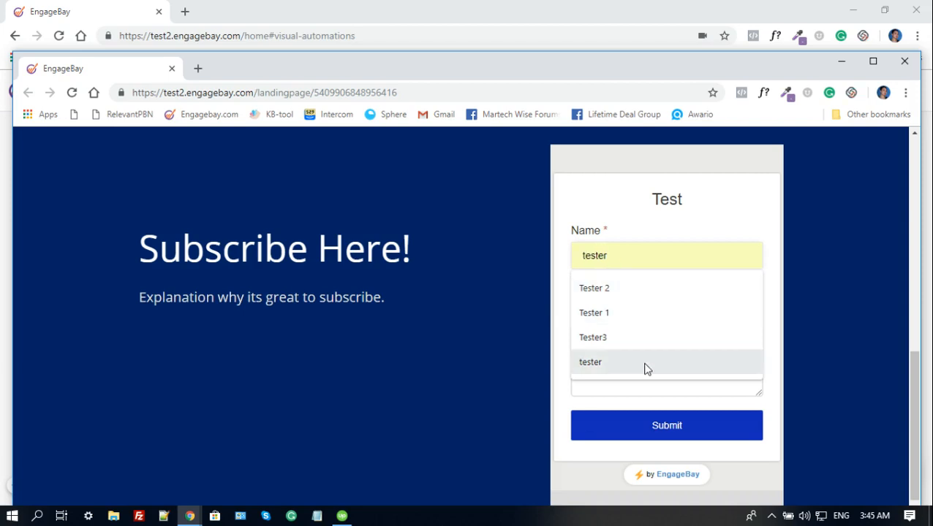
left_click(645, 365)
Fill in the test contact's email, enter the message "this is just a test", and submit the form
left_click(651, 313)
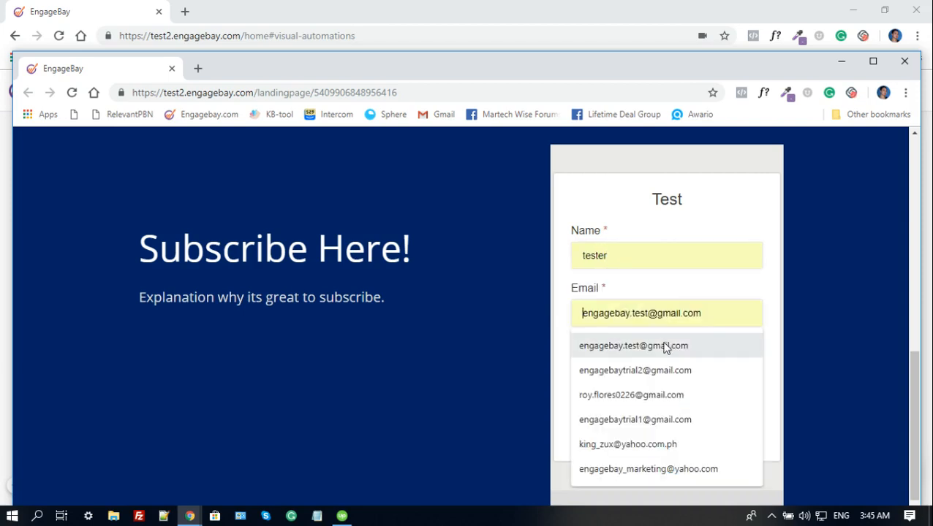
left_click(665, 347)
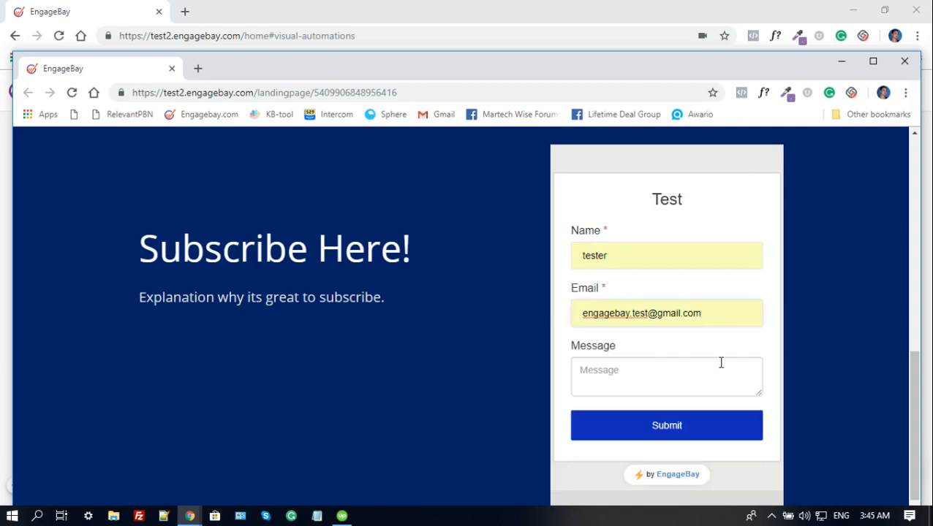
left_click(692, 371)
type("th")
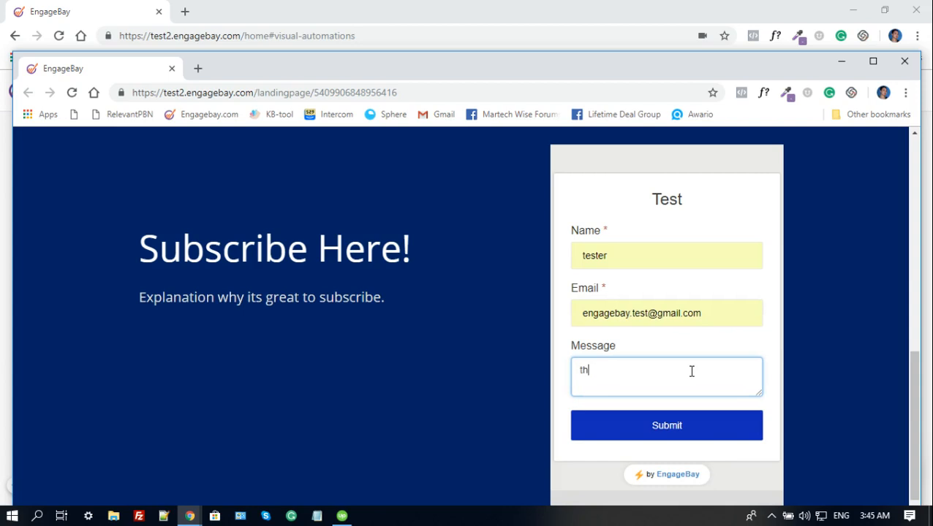
type("is is just a test")
left_click(677, 437)
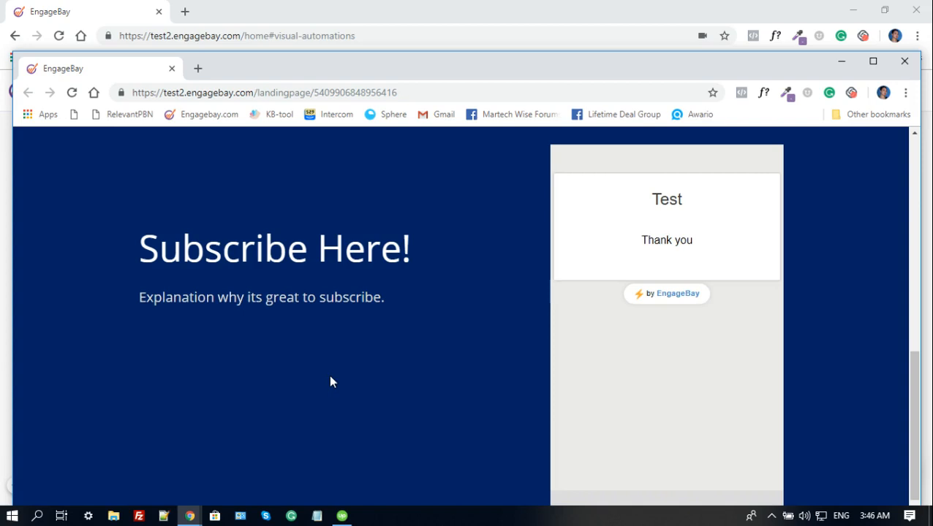
Switch back to the EngageBay window and check the contacts list for the newly submitted test contact
left_click(192, 517)
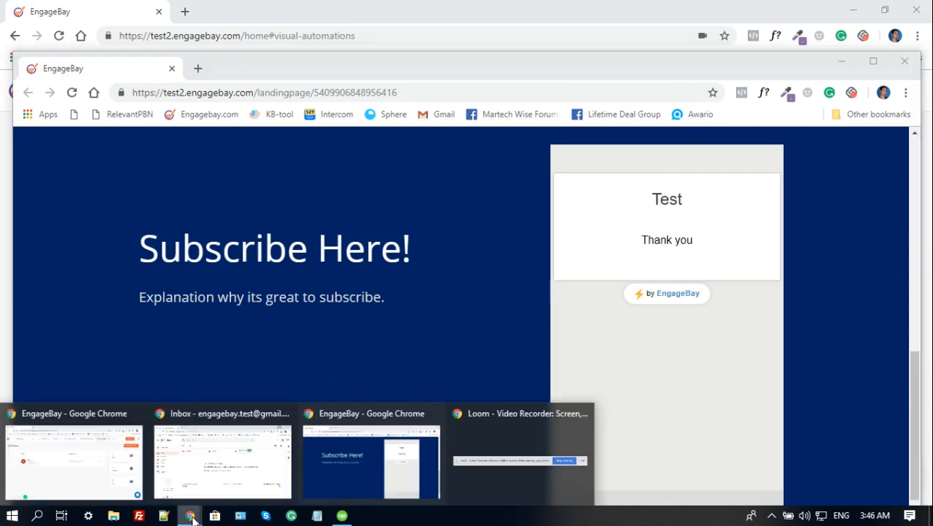
left_click(109, 460)
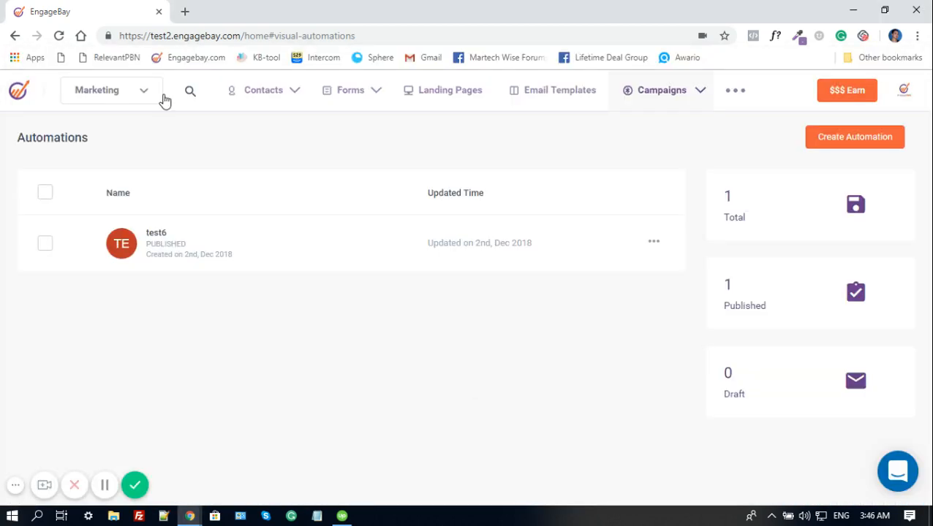
mouse_move(280, 94)
left_click(255, 137)
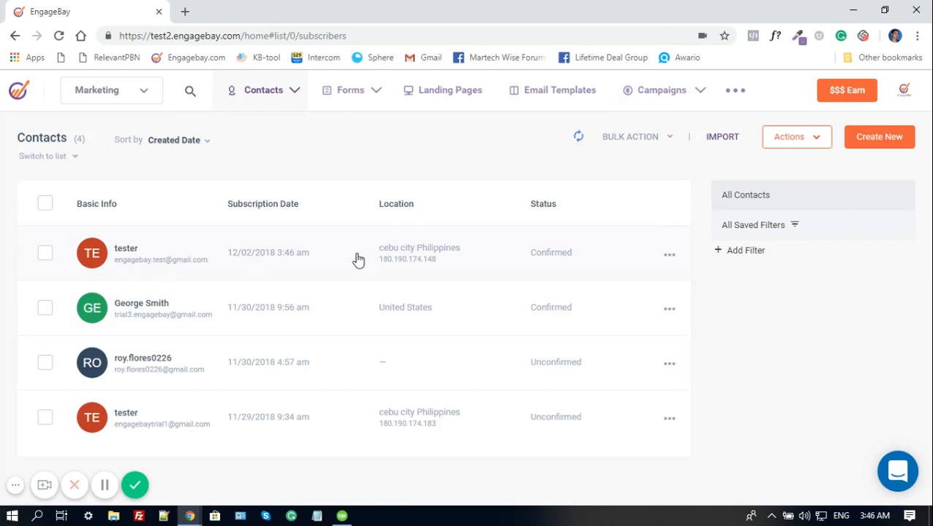
left_click(667, 257)
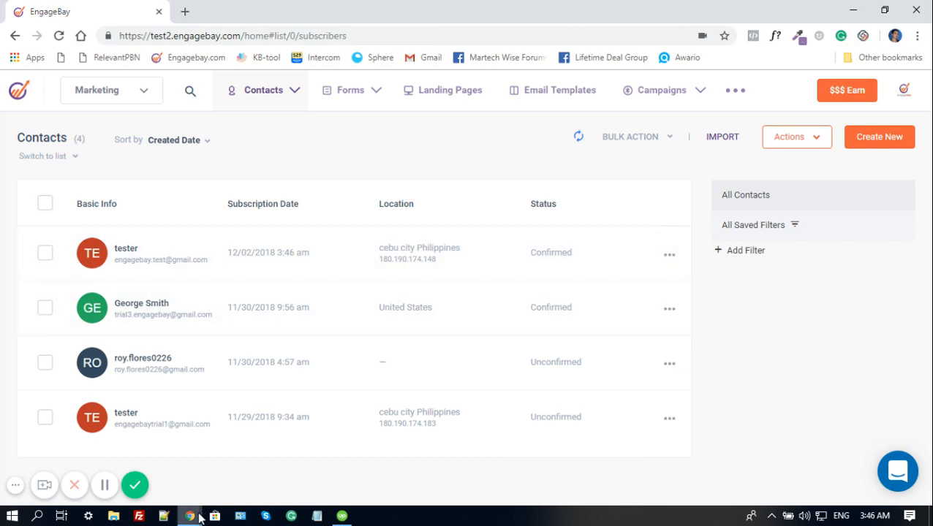
Switch to the Gmail window and reload the inbox to check for the automated email
mouse_move(198, 516)
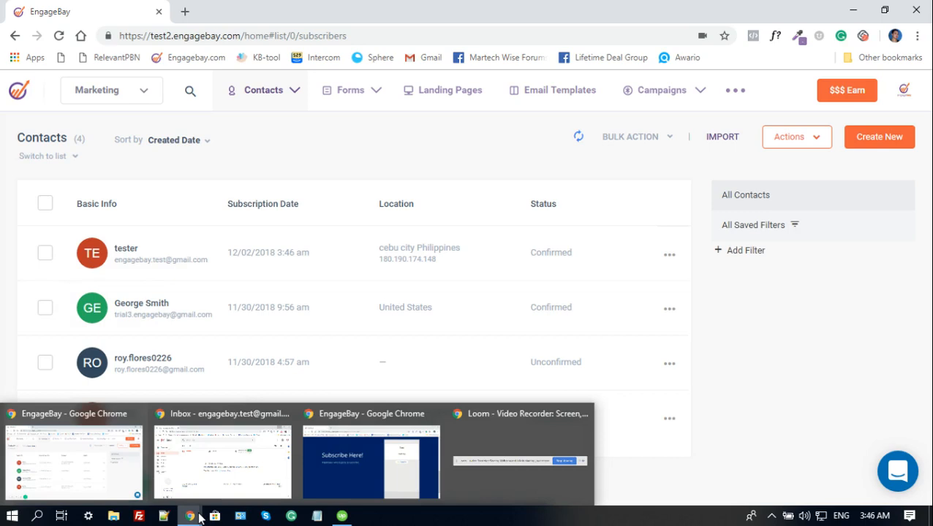
left_click(233, 472)
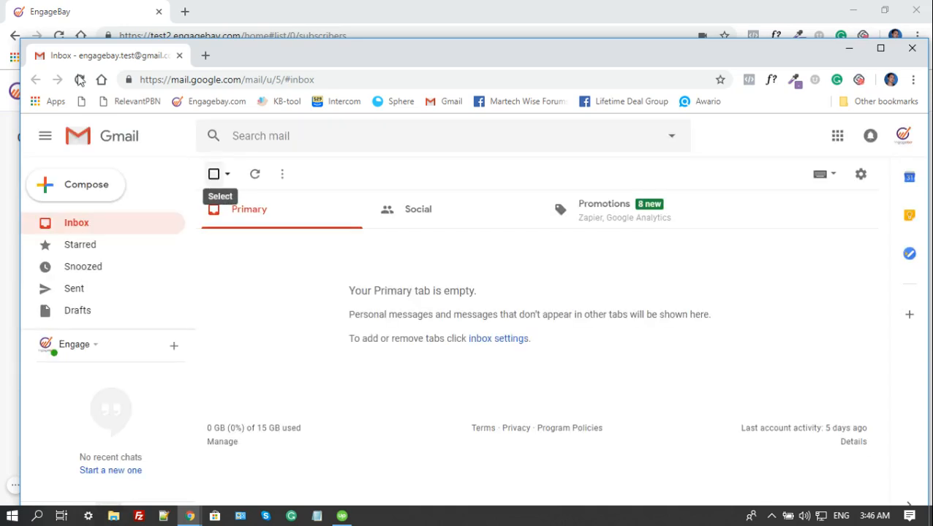
left_click(79, 79)
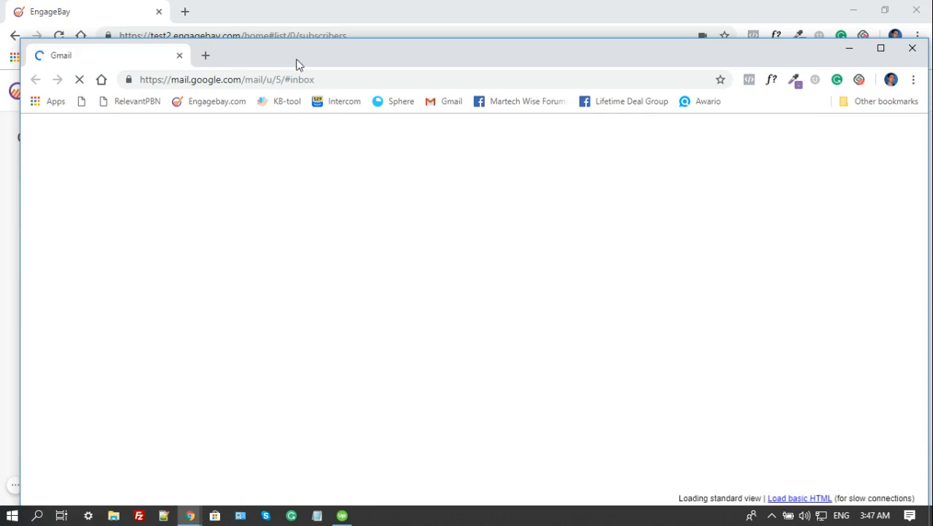
left_click_drag(296, 60, 293, 49)
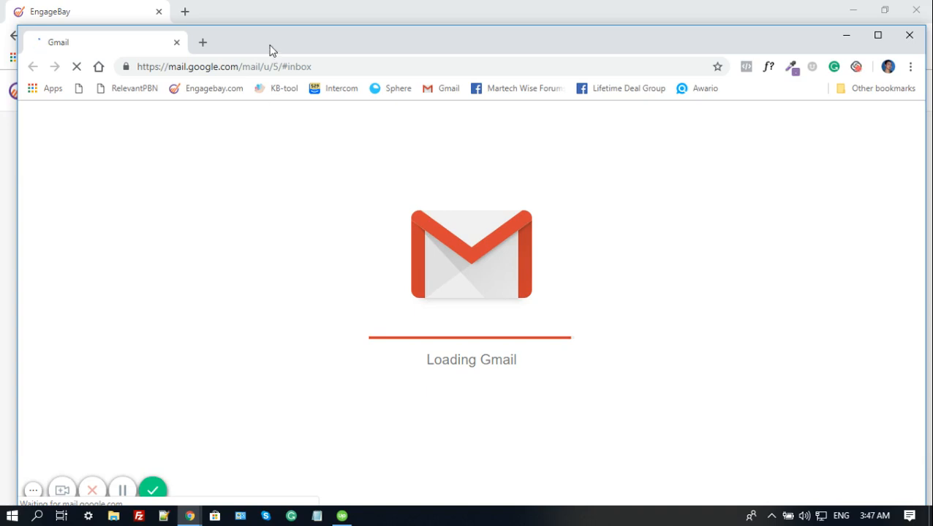
left_click_drag(268, 50, 260, 37)
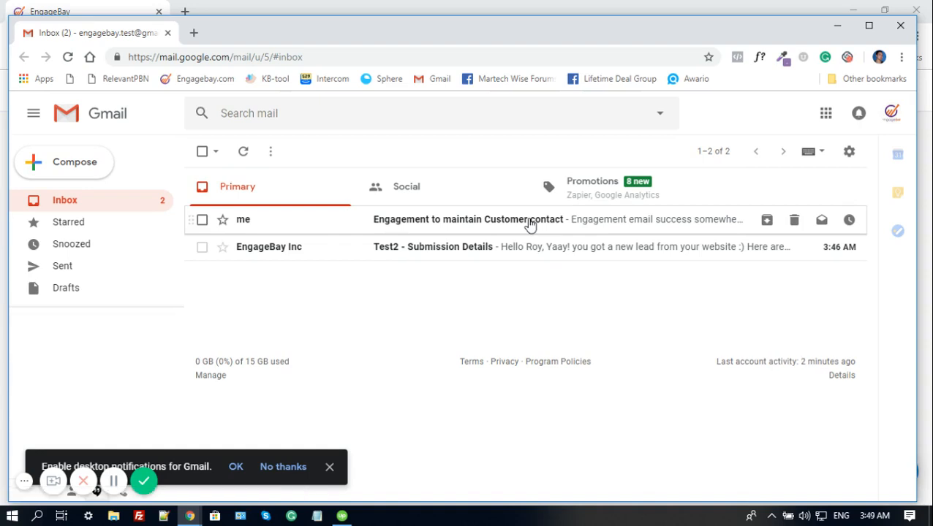
Maximize the Gmail window, decline desktop notifications, and open the email "Engagement to maintain Customer contact"
left_click(531, 225)
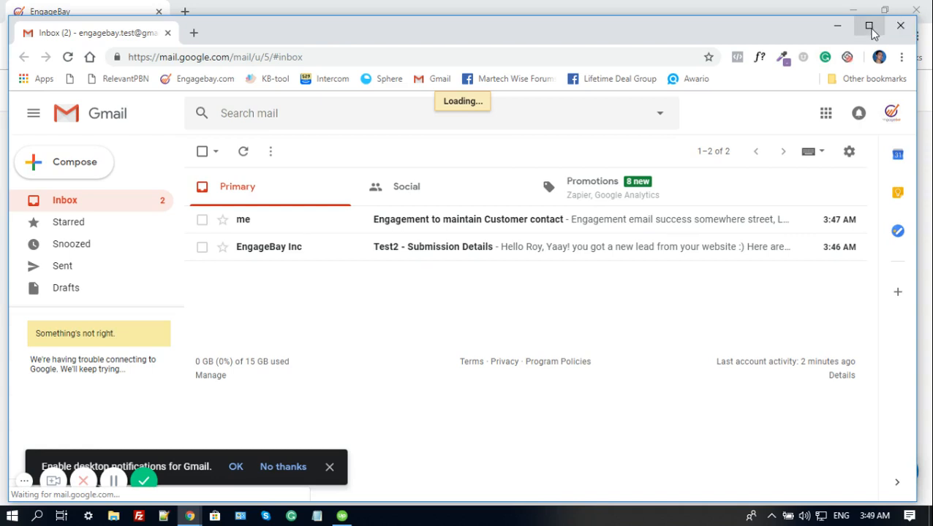
left_click(869, 26)
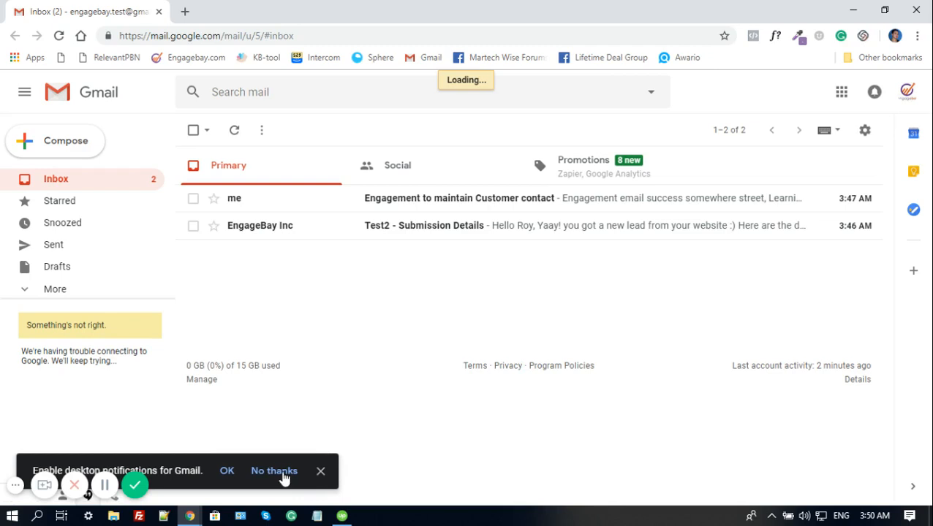
left_click(283, 476)
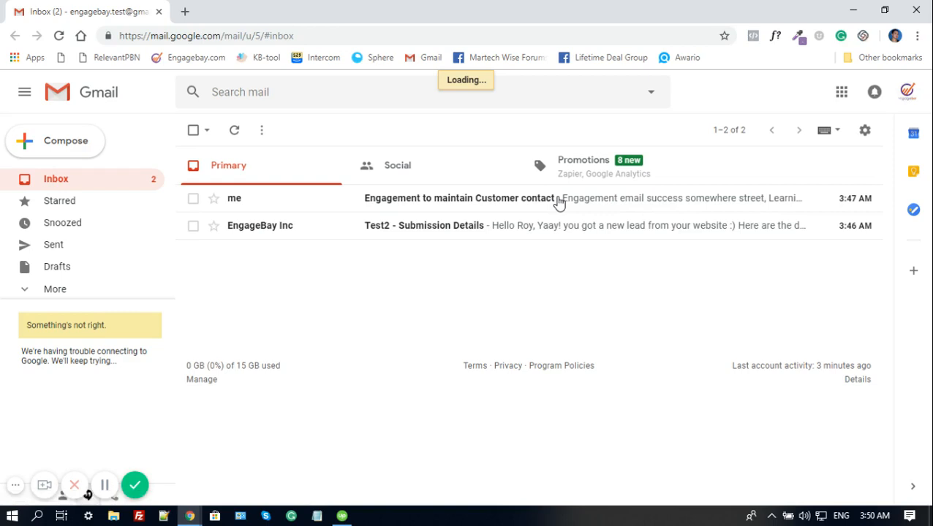
left_click(597, 203)
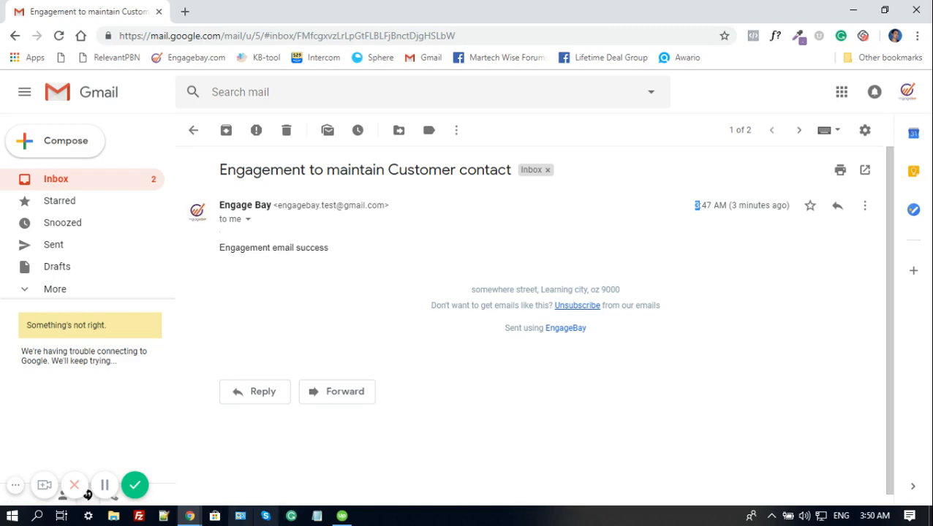
Switch back to the EngageBay window and open the campaign automations list
mouse_move(191, 517)
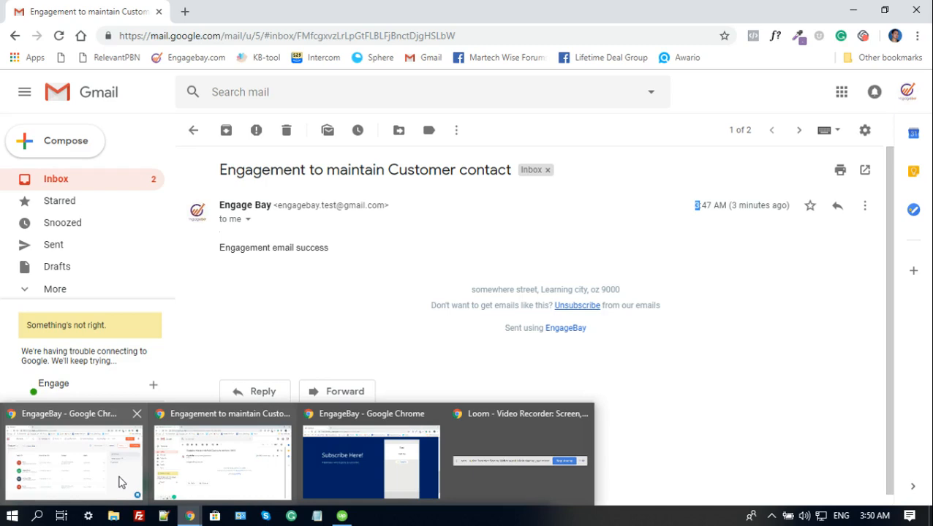
left_click(121, 482)
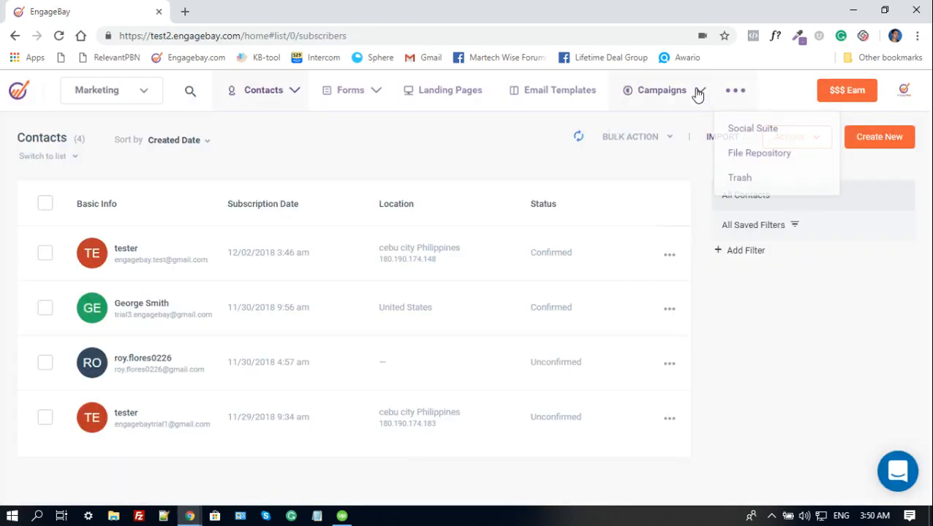
mouse_move(697, 93)
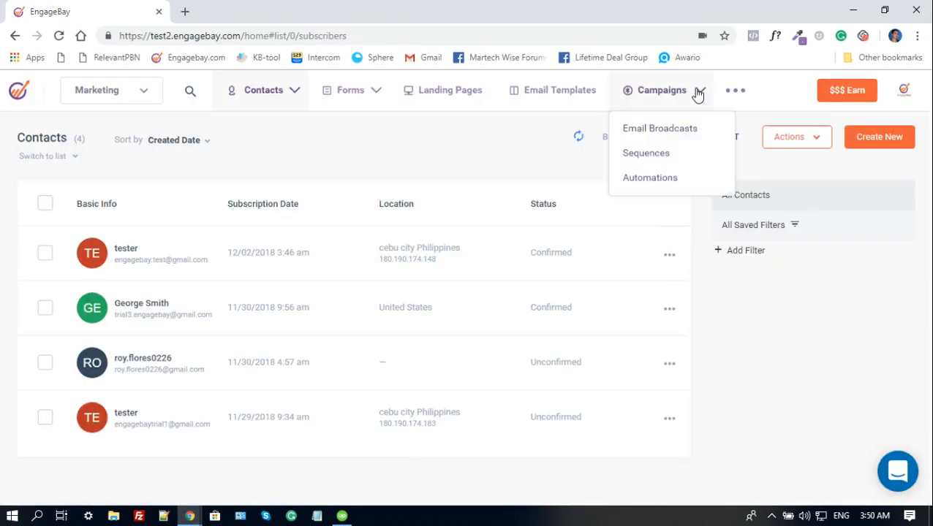
left_click(652, 179)
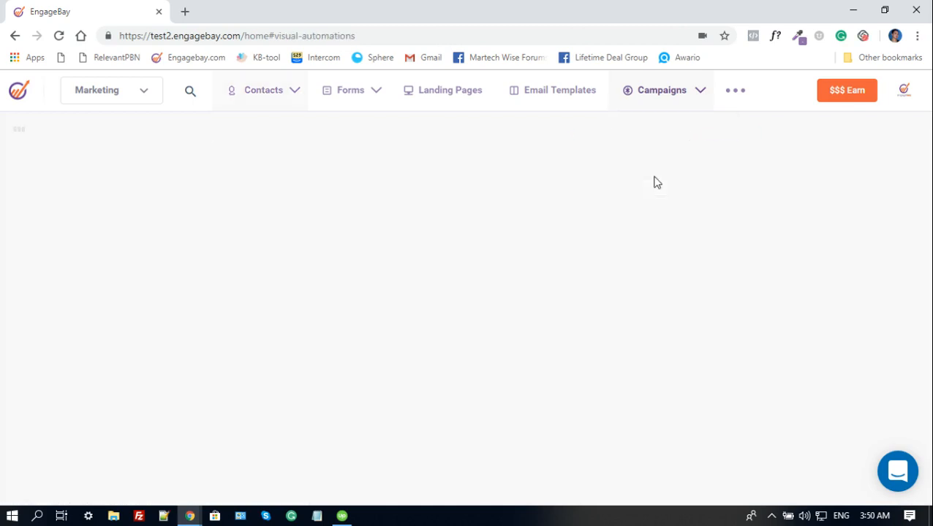